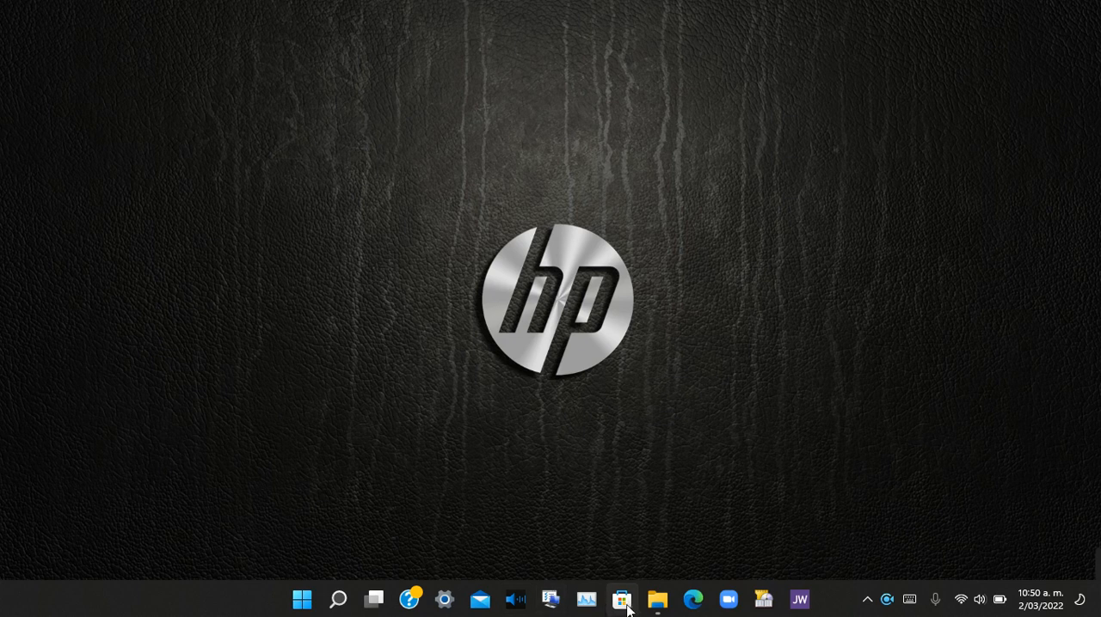
Step: Check the Windows (F:) drive's available space under Este equipo in File Explorer, then minimize the window
left_click(657, 602)
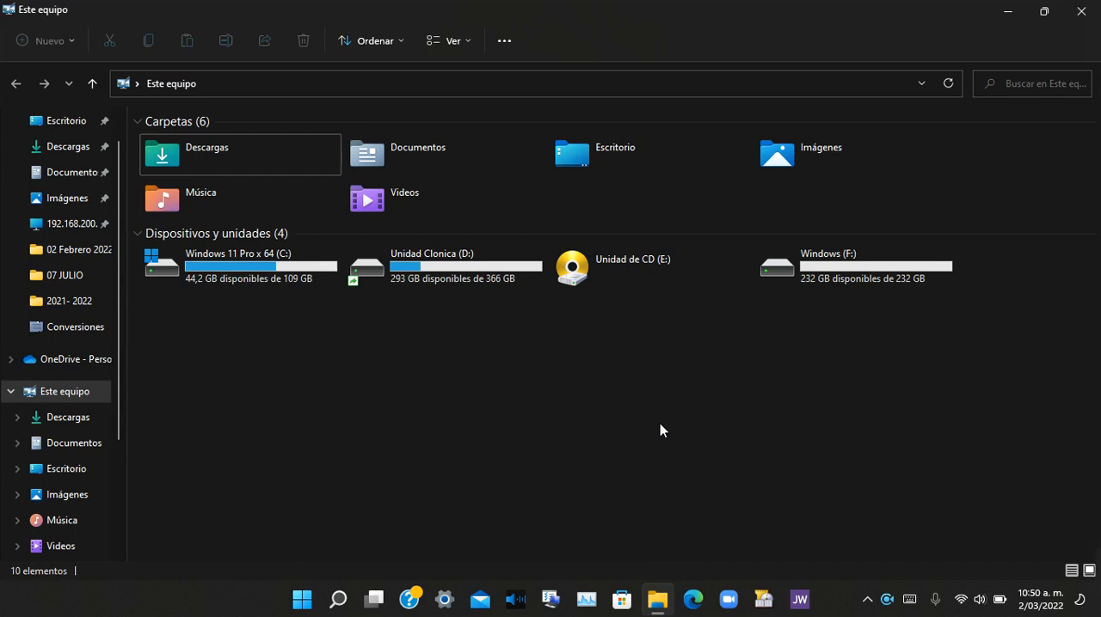
left_click(844, 287)
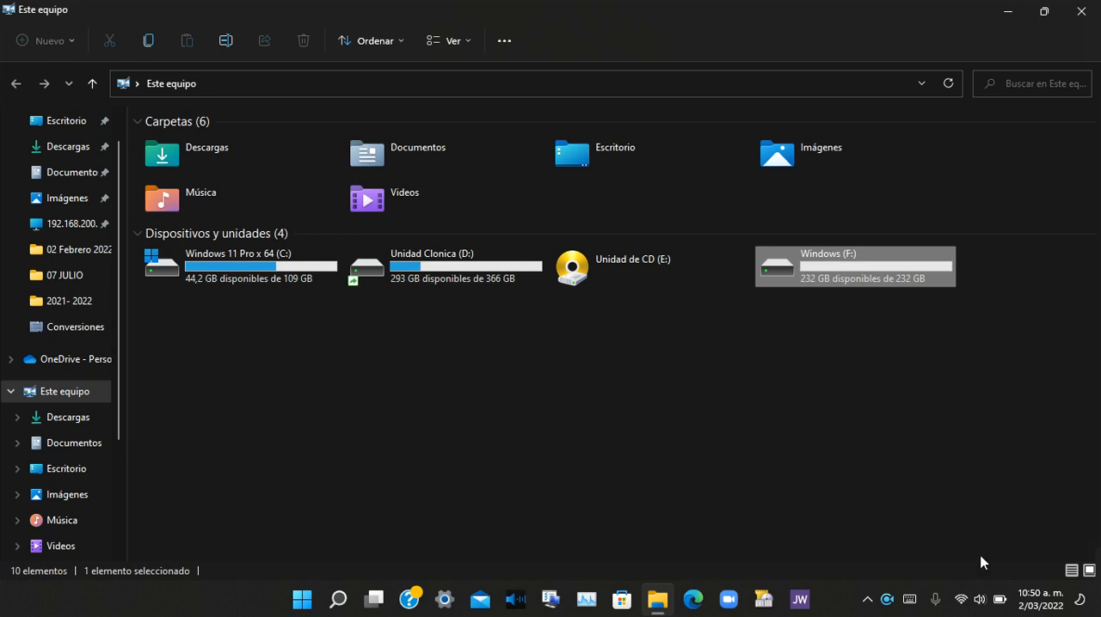
left_click(922, 346)
left_click(872, 272)
left_click(1006, 13)
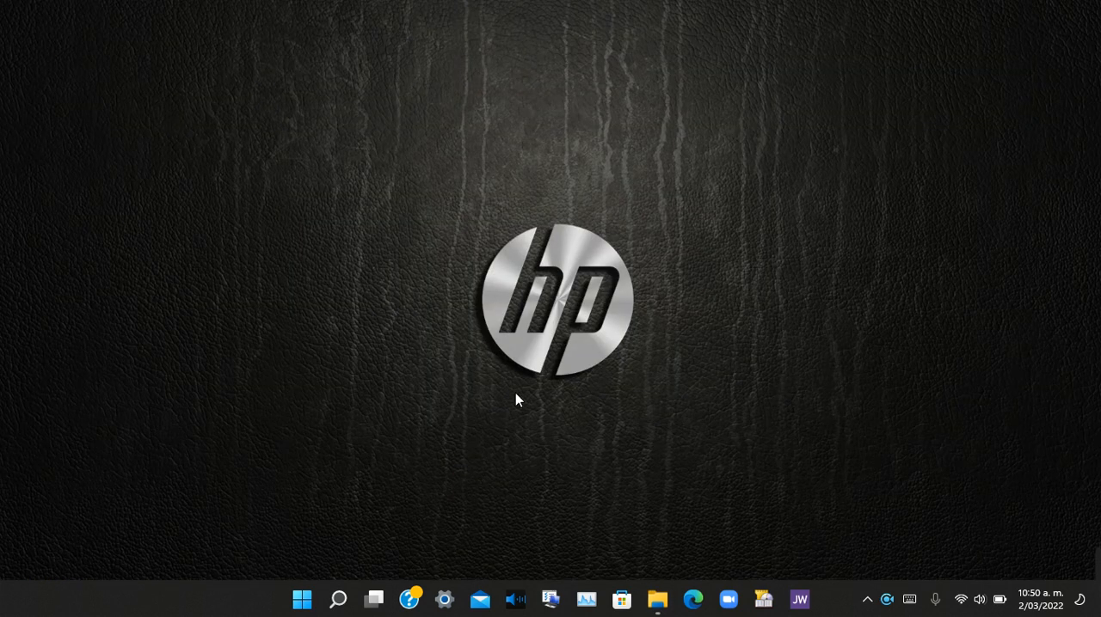
Step: Search Windows for "panel", open Panel de control, and show its items as Iconos grandes
left_click(344, 606)
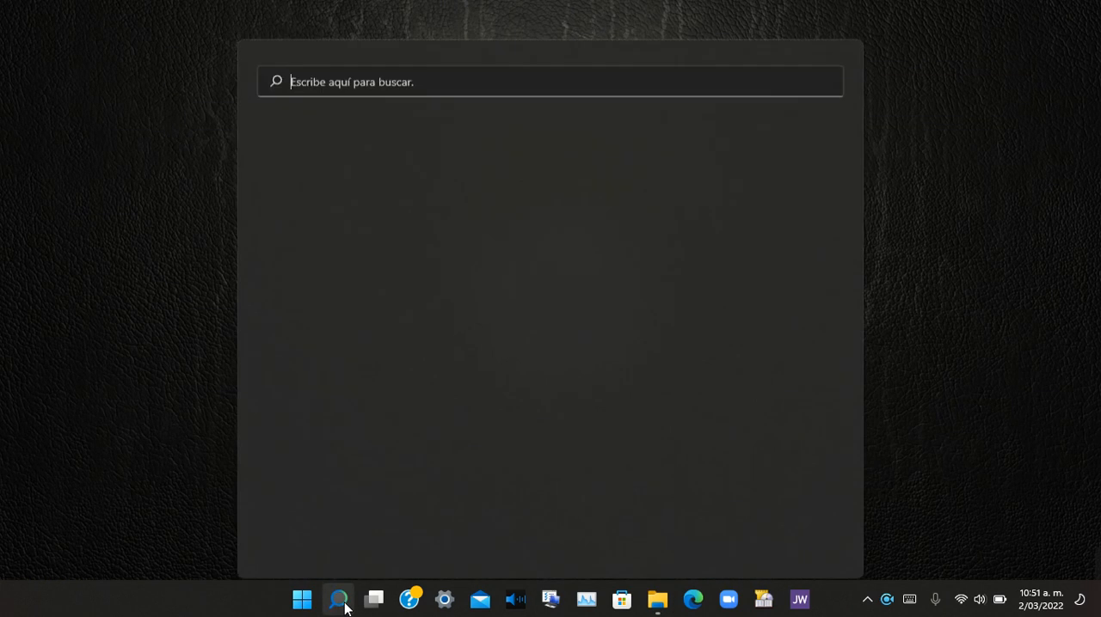
mouse_move(361, 590)
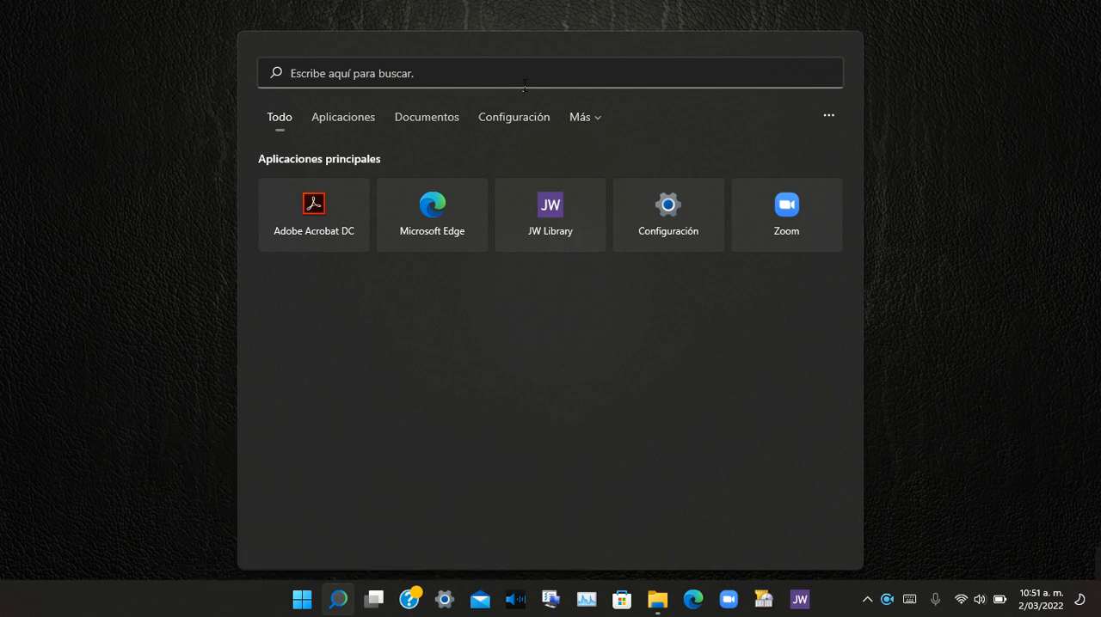
type("panel")
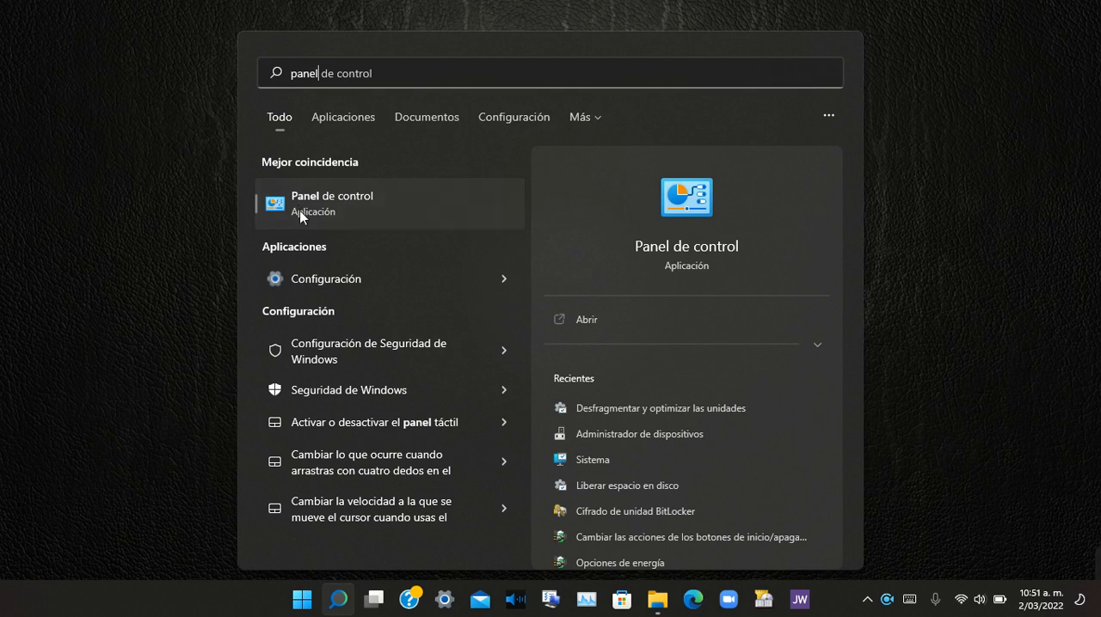
left_click(316, 214)
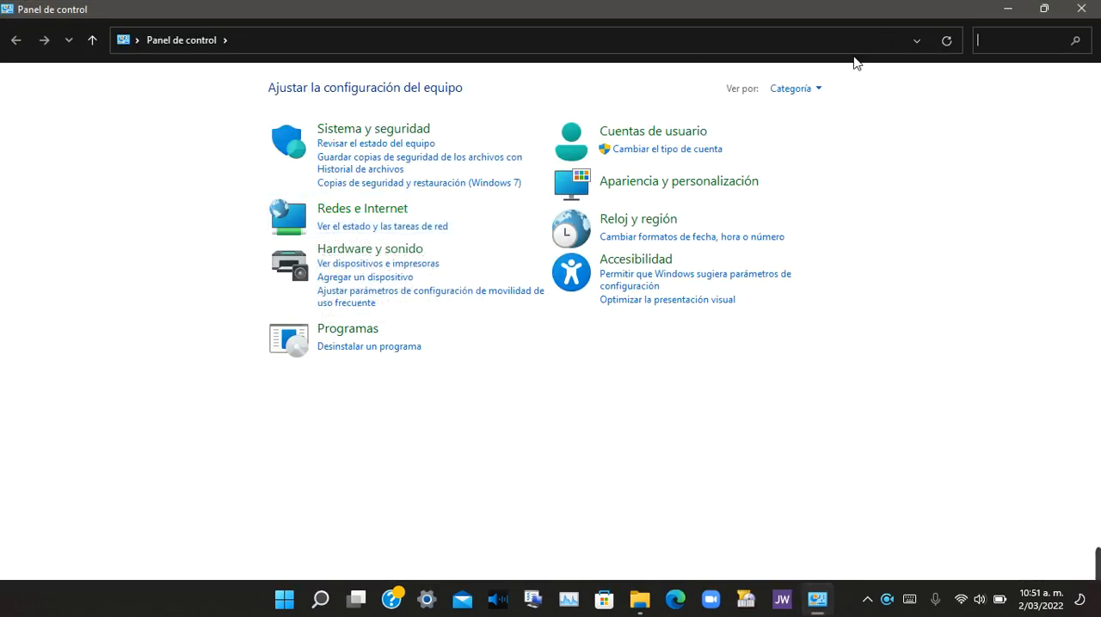
left_click(814, 88)
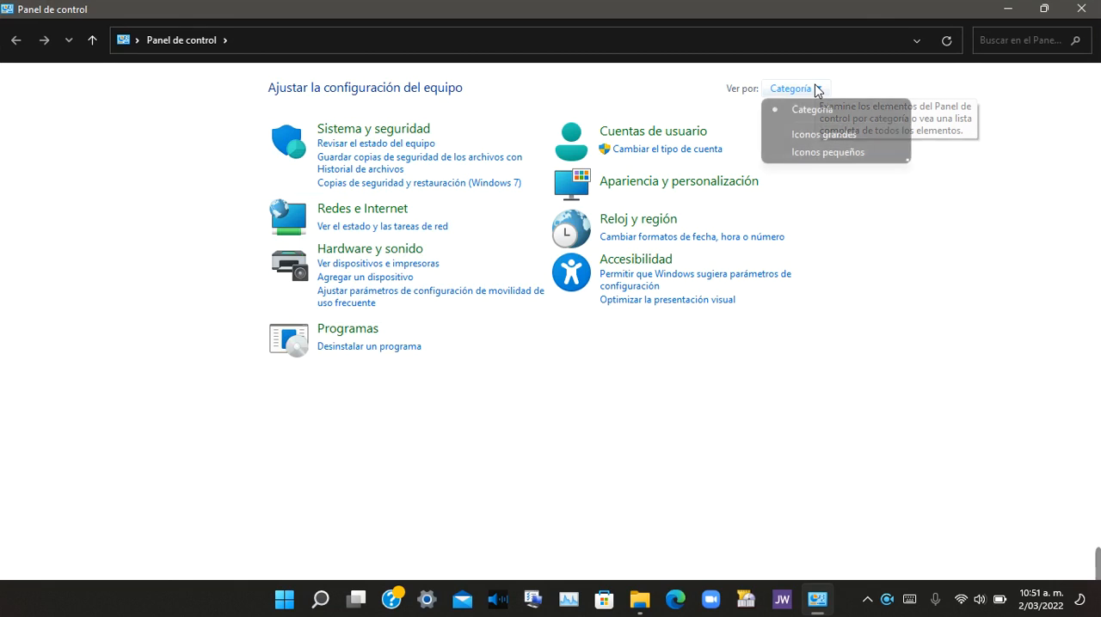
left_click(854, 135)
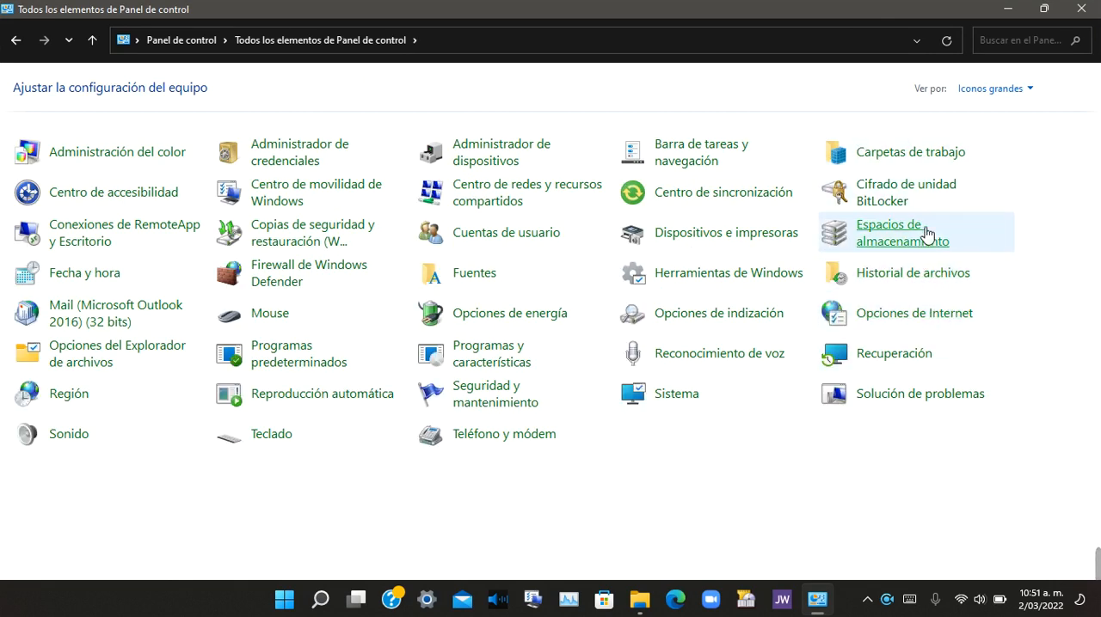
Step: Open Administración de equipos from Herramientas de Windows and show Administración de discos
left_click(740, 273)
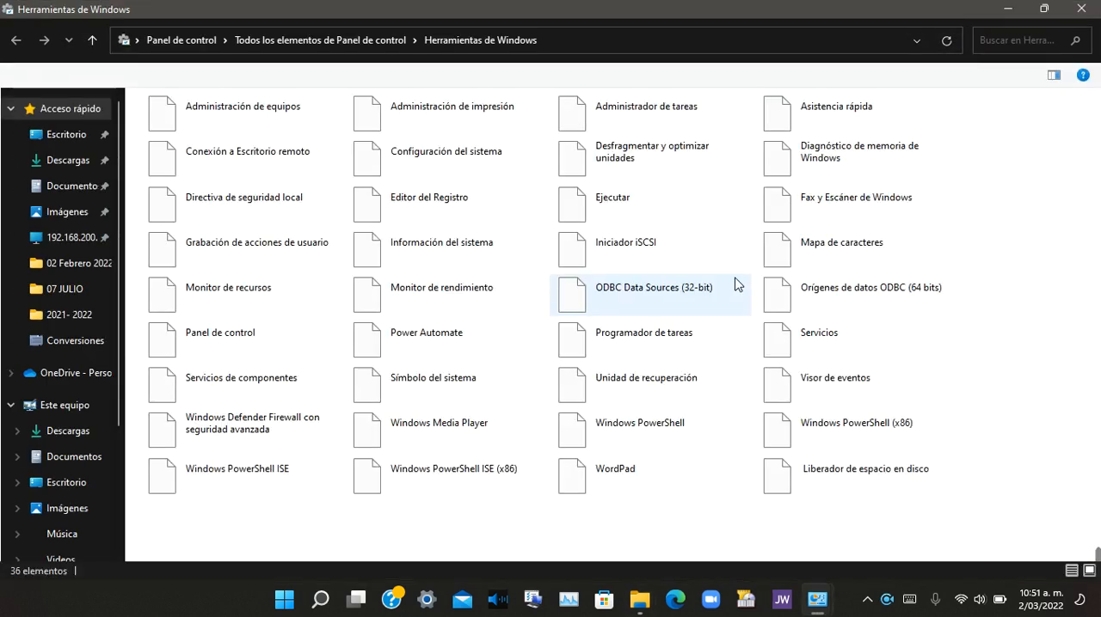
left_click(281, 120)
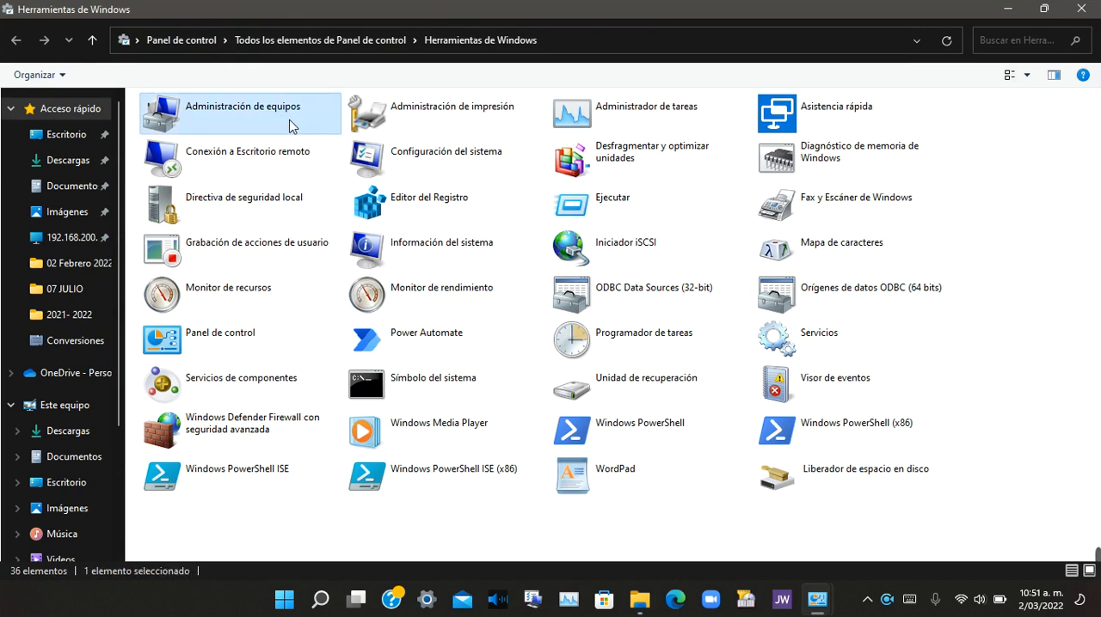
double_click(290, 127)
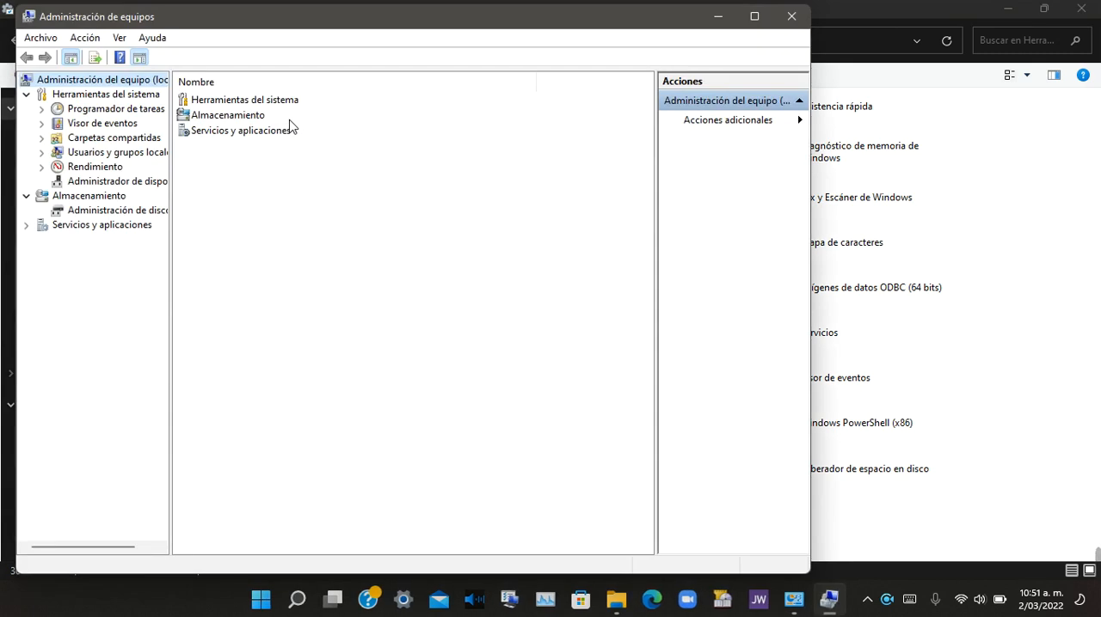
left_click(73, 213)
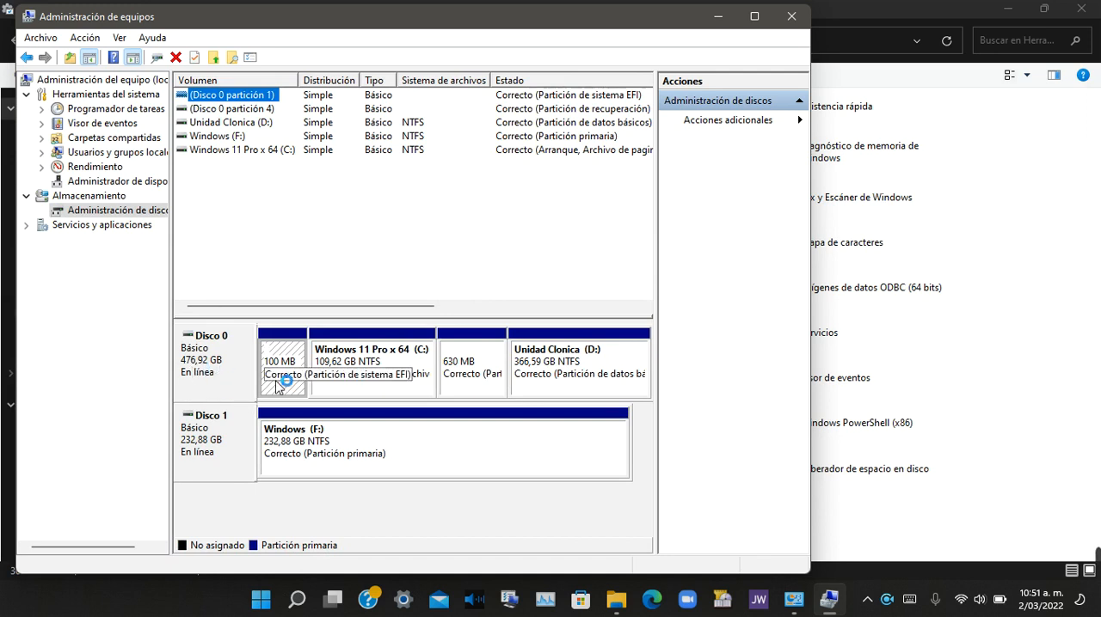
Step: Shrink the Windows (F:) volume on Disco 1 by 115000 MB
left_click(204, 460)
left_click(332, 449)
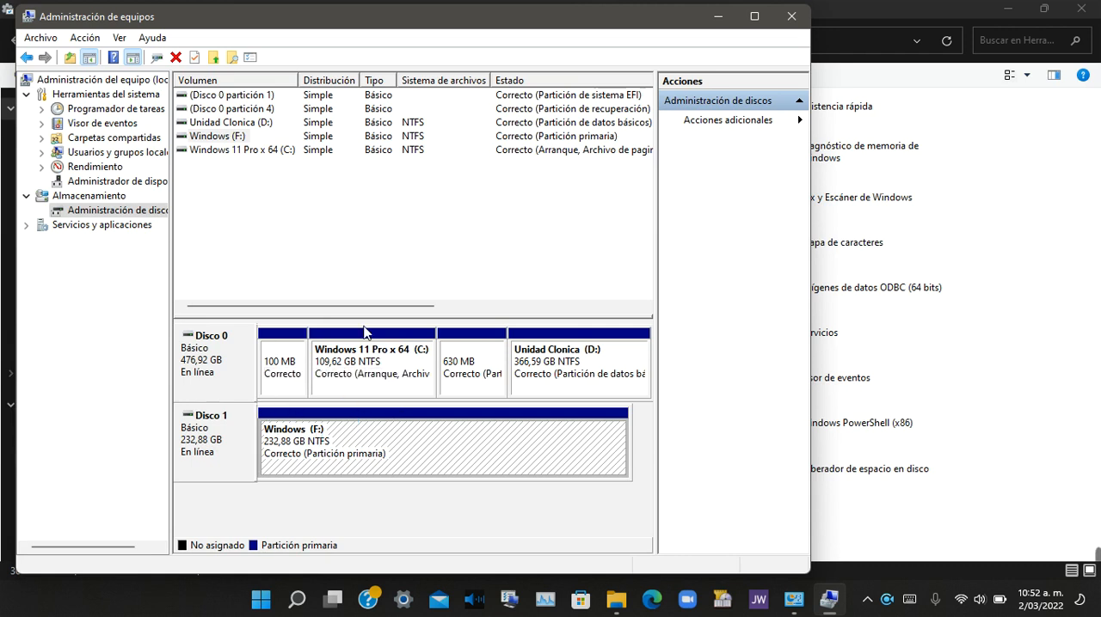
right_click(307, 448)
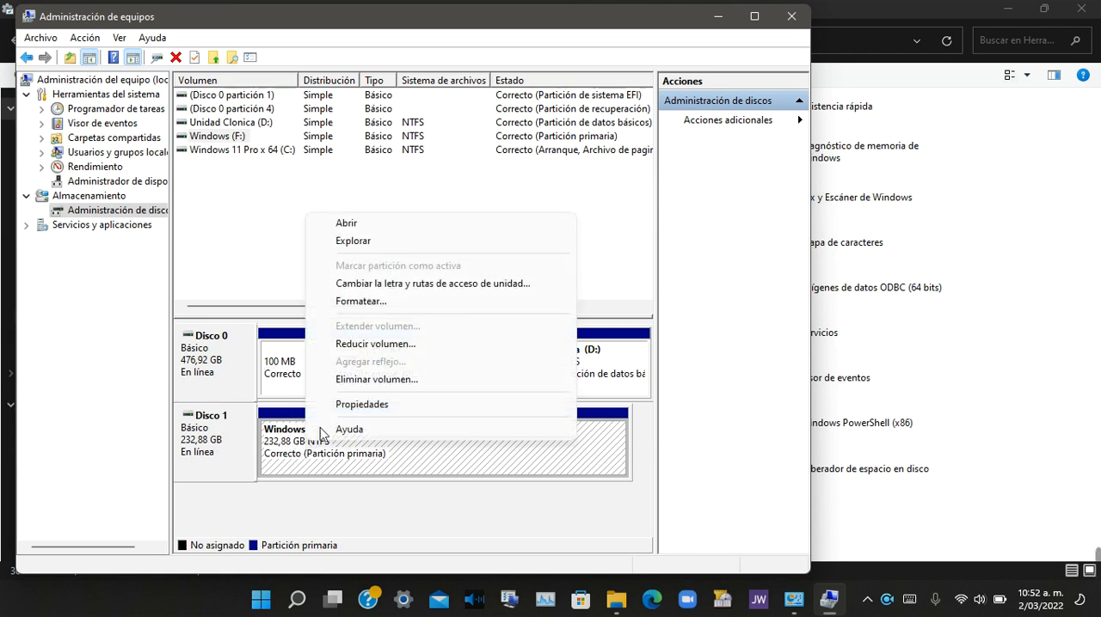
left_click(387, 346)
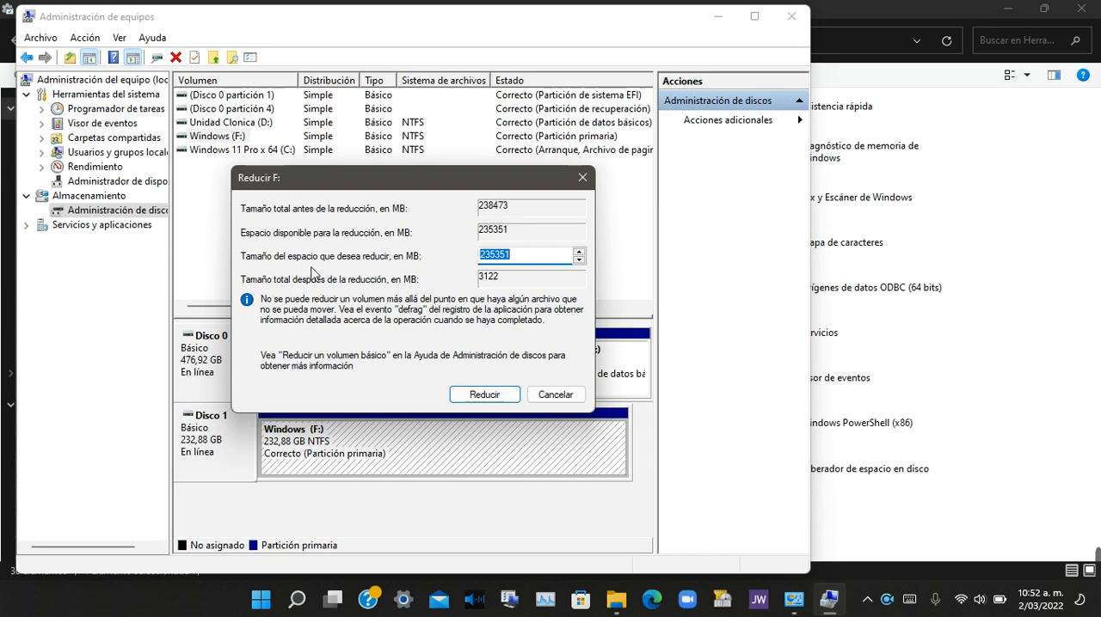
left_click(523, 263)
key("BackSpace")
key("BackSpace")
key("BackSpace")
key("BackSpace")
key("BackSpace")
key("BackSpace")
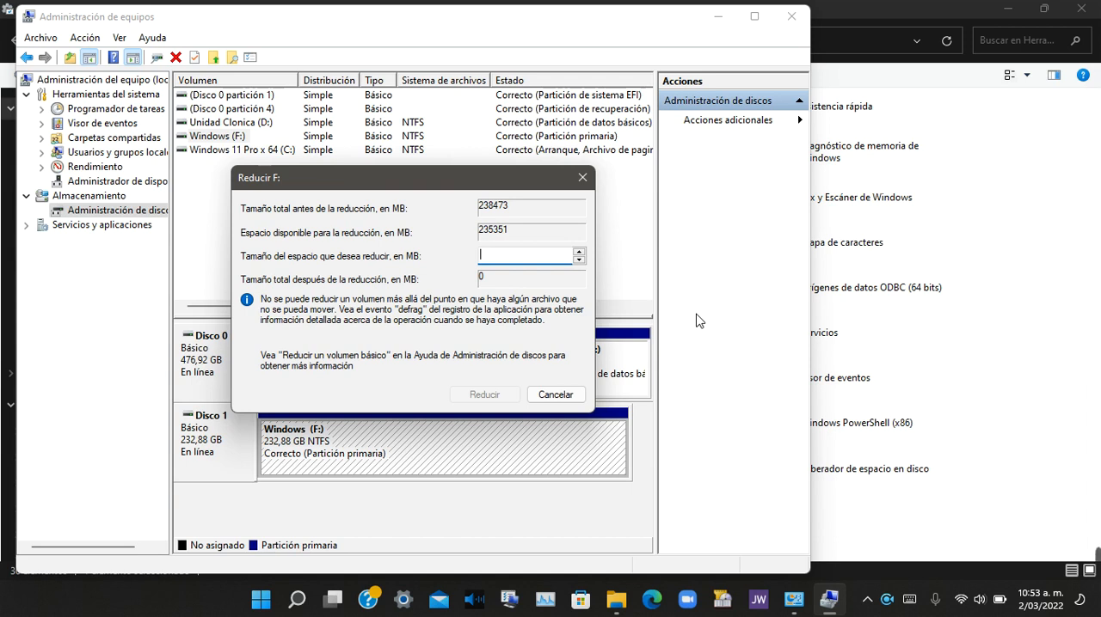
type("14")
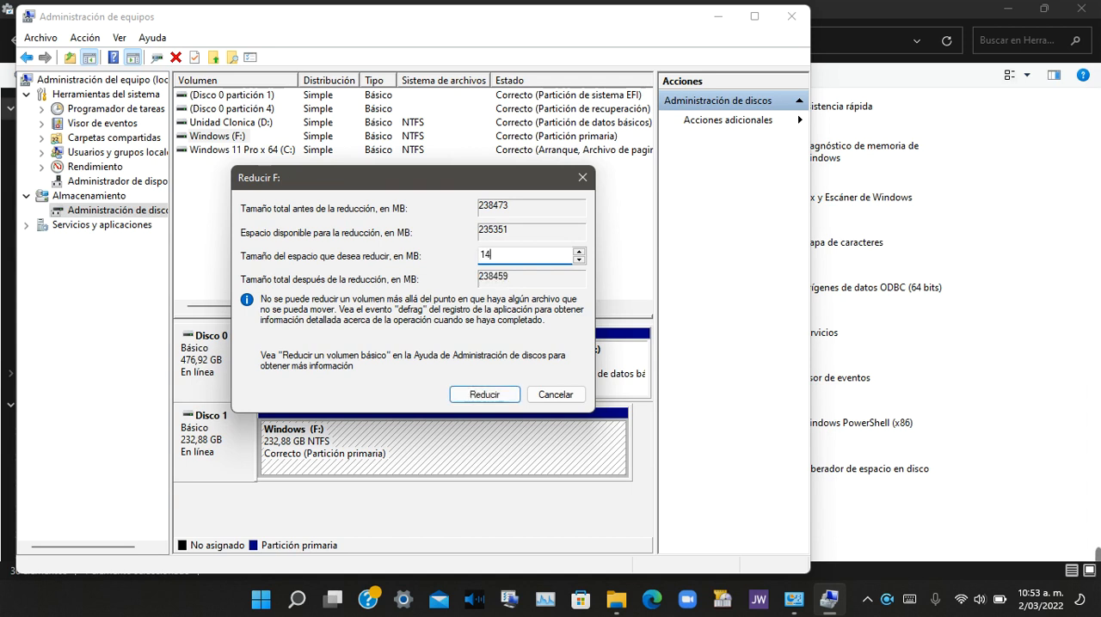
key("BackSpace")
type("15000")
left_click(490, 396)
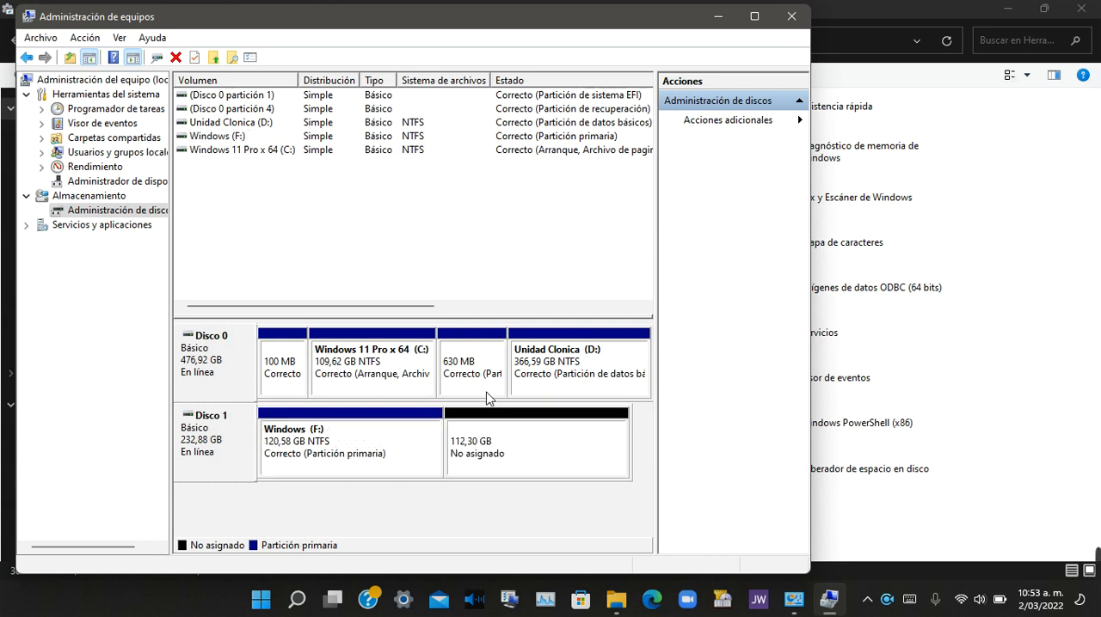
Step: Start a new simple volume in Disco 1's unallocated space, accepting the full 114999 MB and drive letter G
left_click(499, 454)
left_click(369, 456)
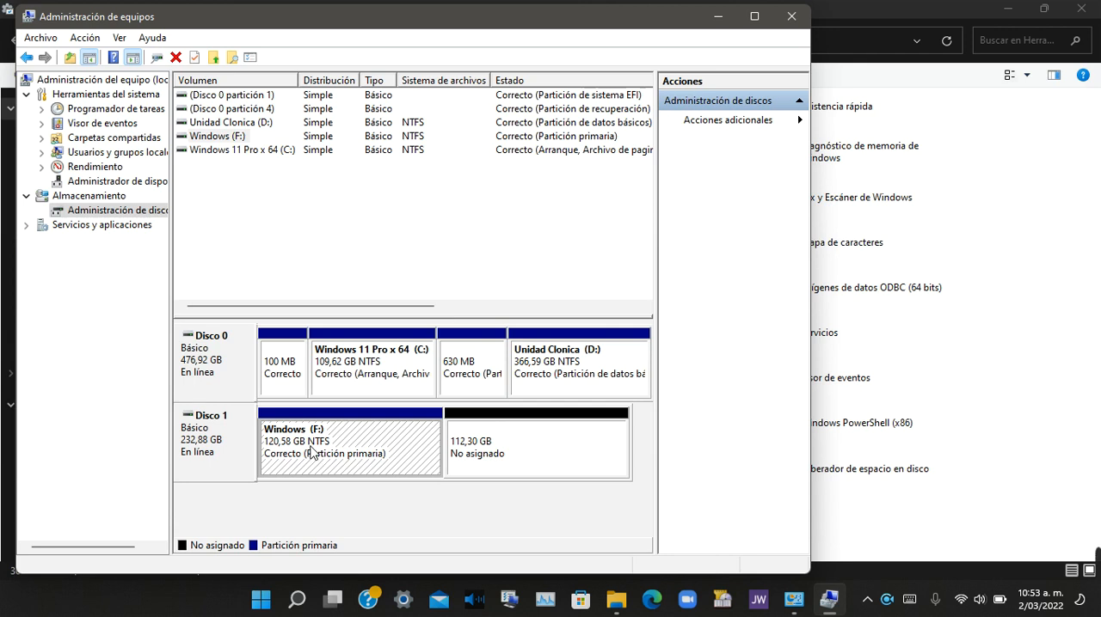
left_click(505, 447)
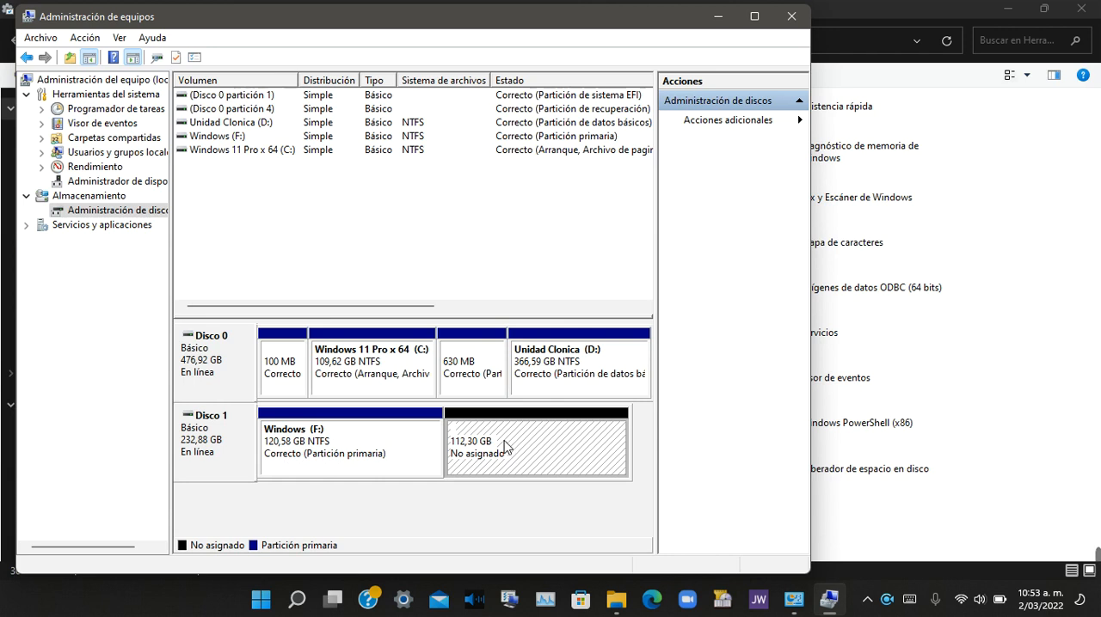
right_click(507, 446)
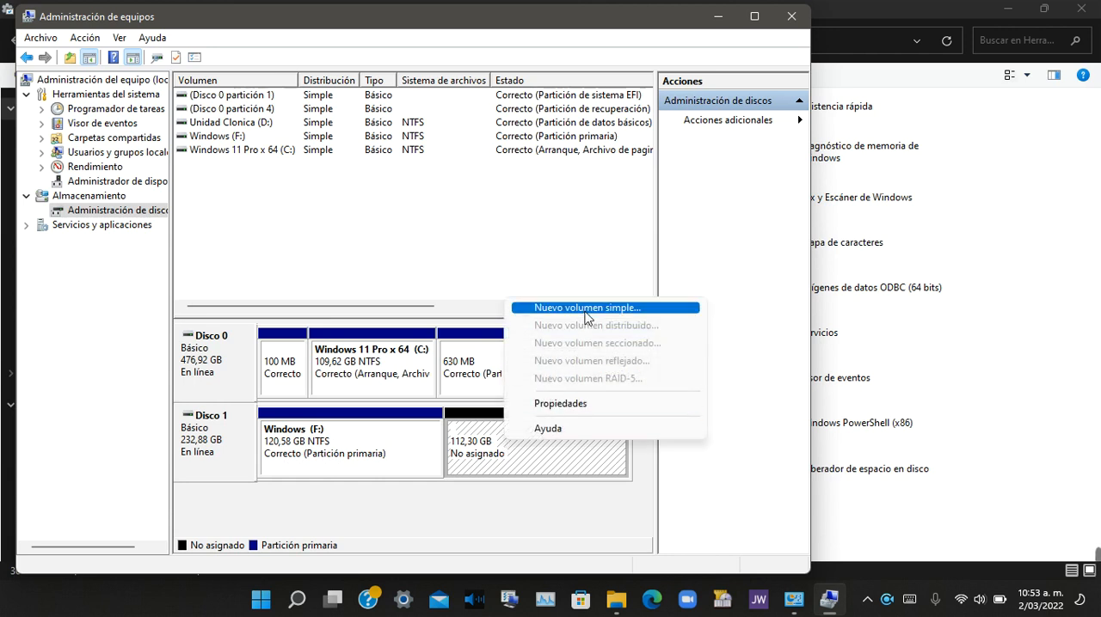
left_click(616, 311)
left_click(500, 389)
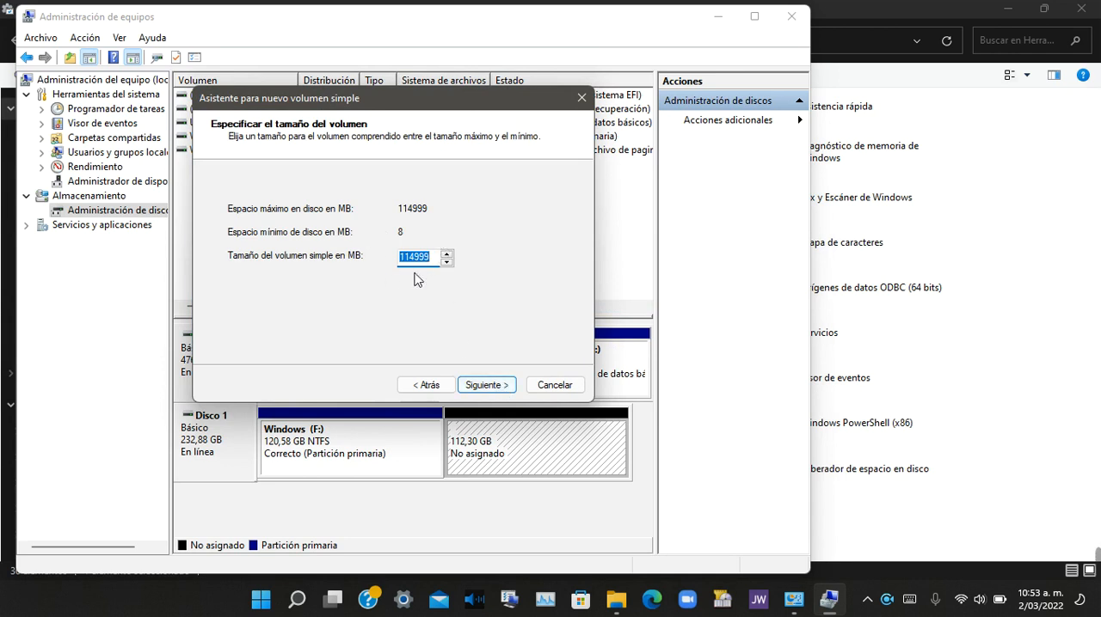
left_click(497, 387)
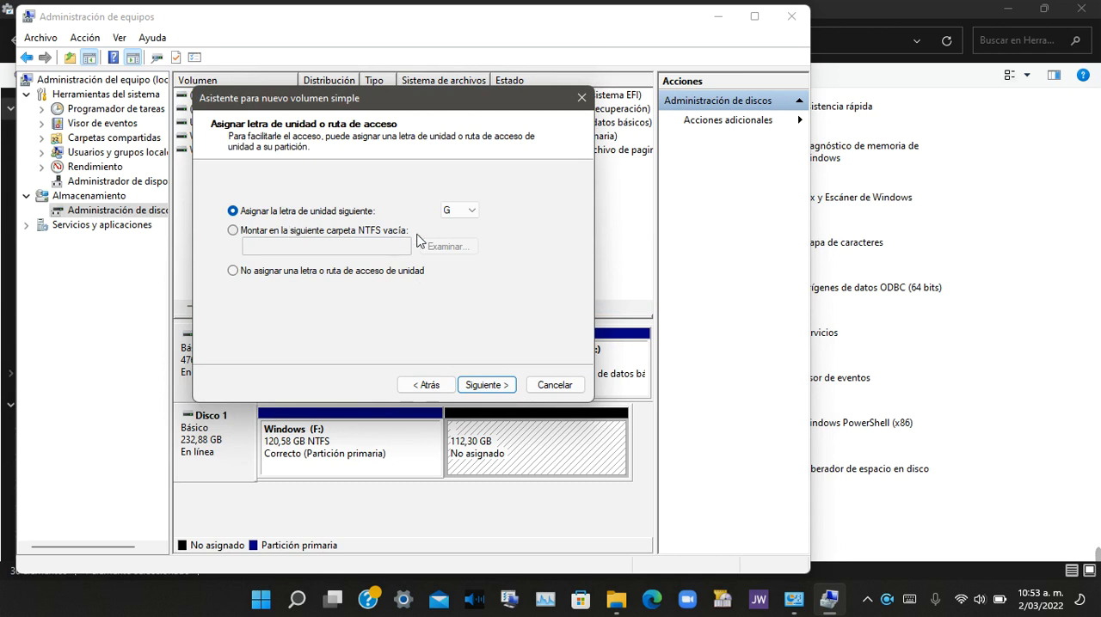
left_click(487, 386)
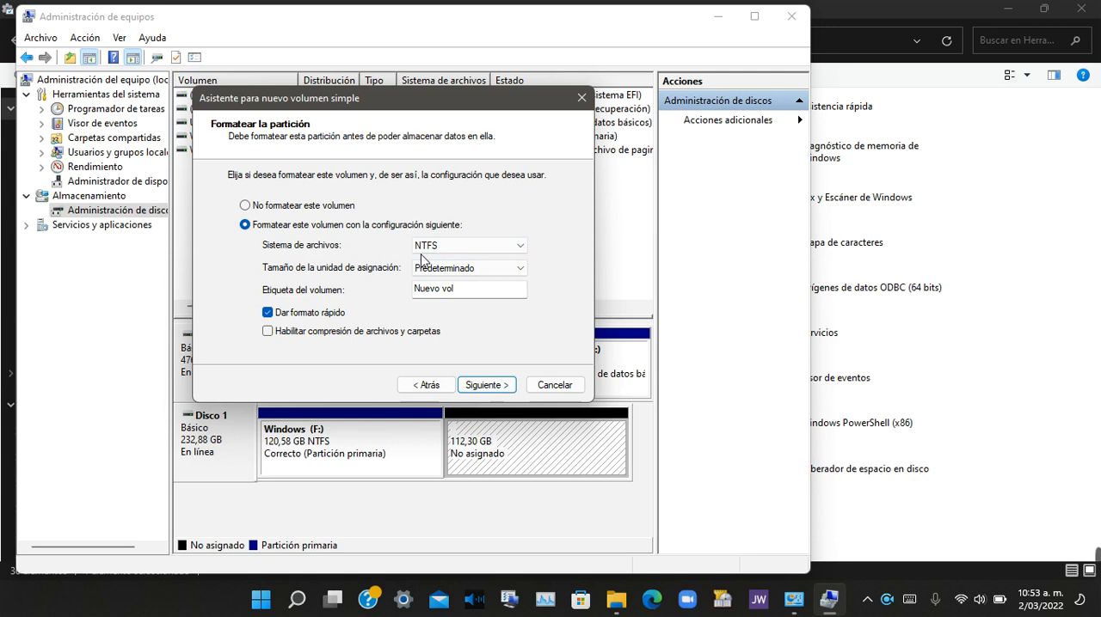
Step: Label the new volume Unidad Aux, keep NTFS with quick format, and finish creating it
key("Tab")
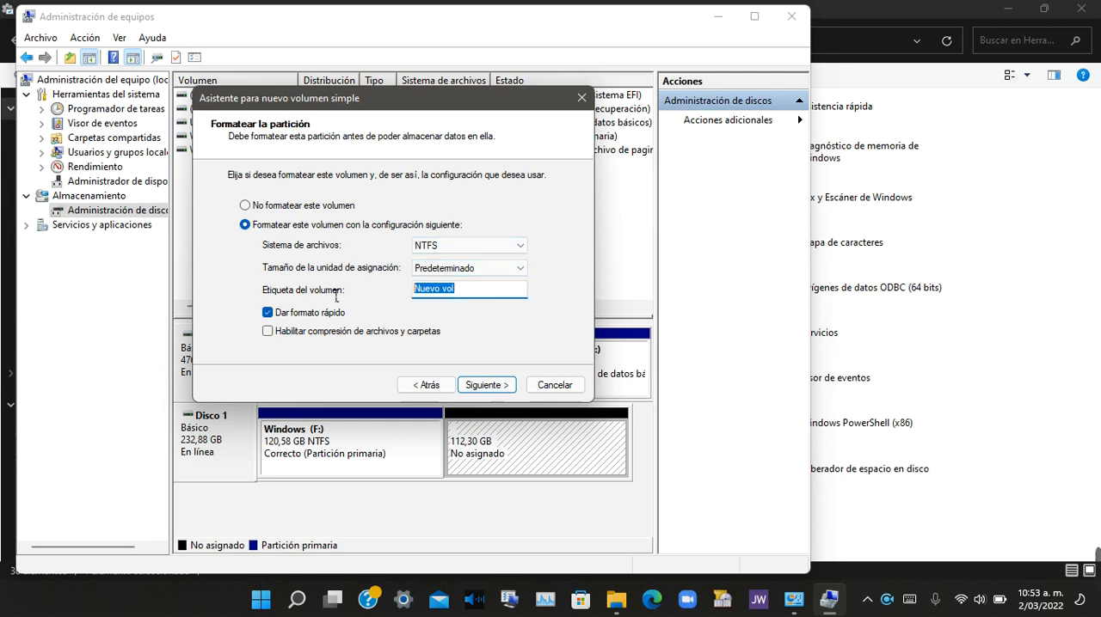
type("Uni")
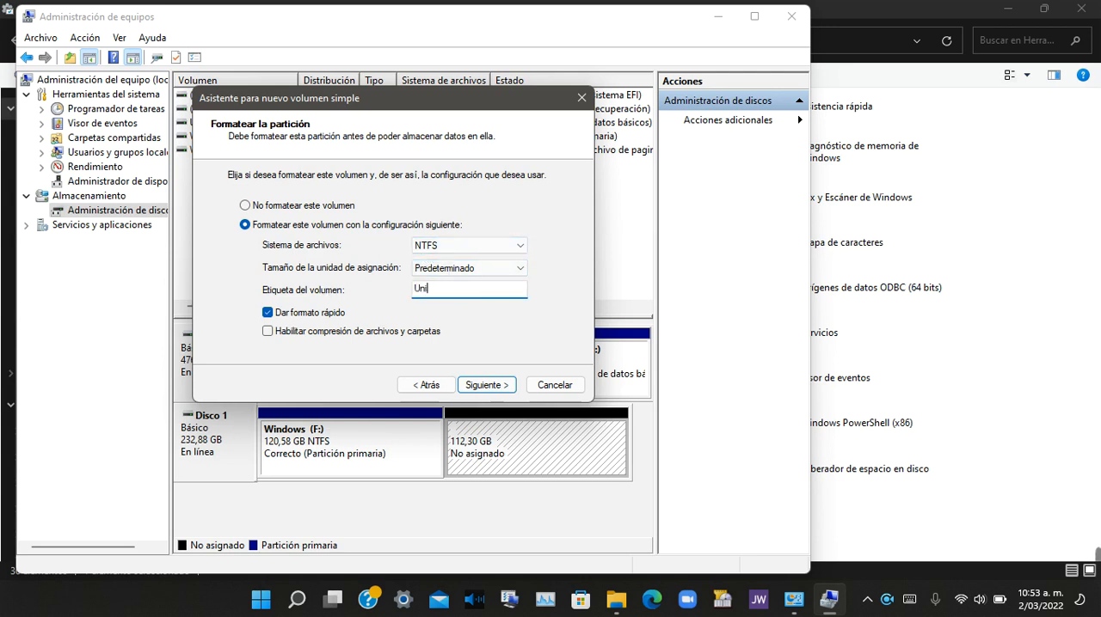
type("dad Aux")
left_click(498, 386)
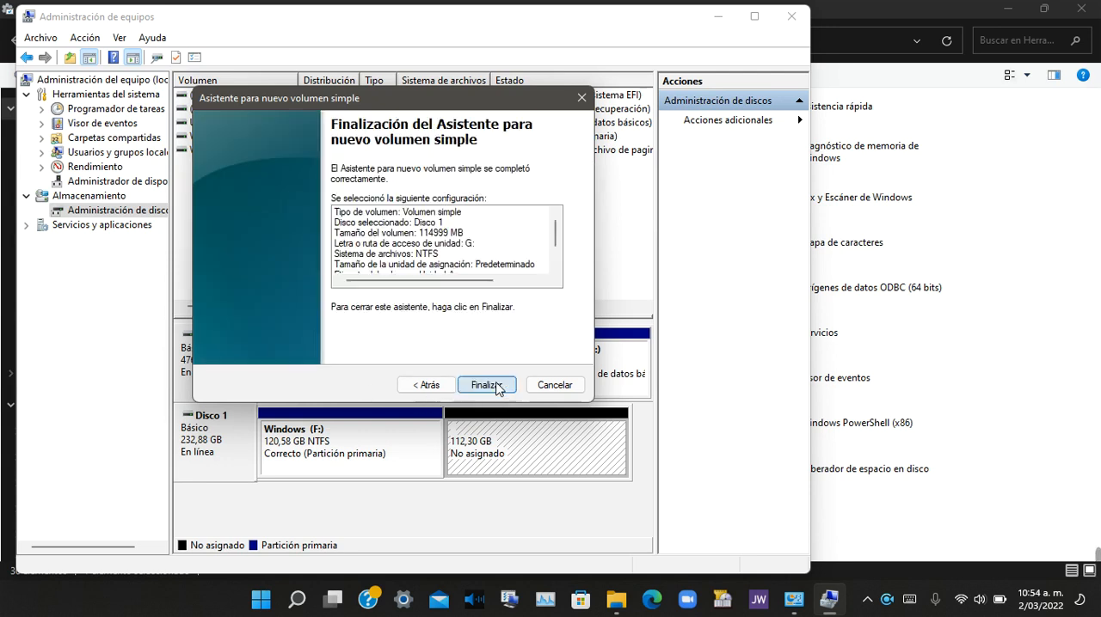
left_click(497, 386)
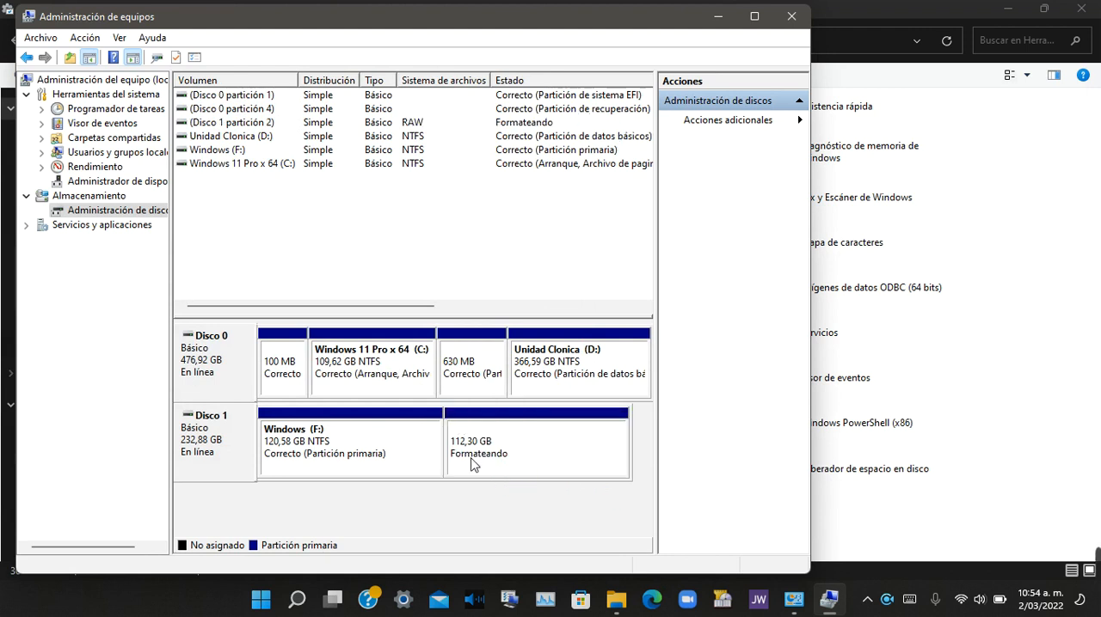
Step: Switch to File Explorer and check the drives under Este equipo for the new volume and the reduced Windows (F:)
left_click(709, 23)
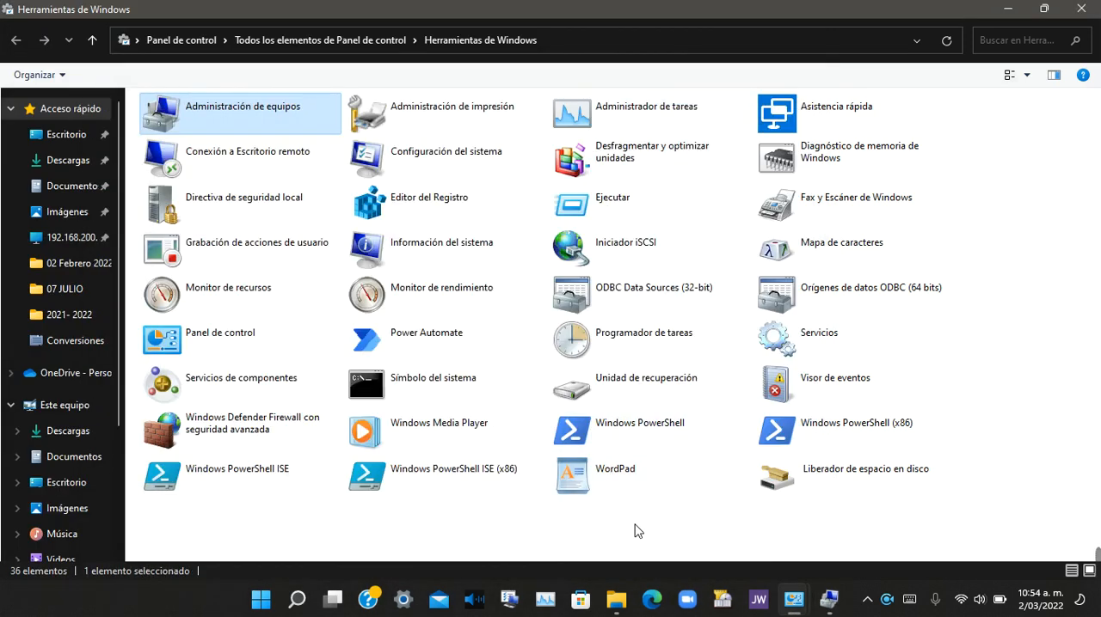
left_click(616, 602)
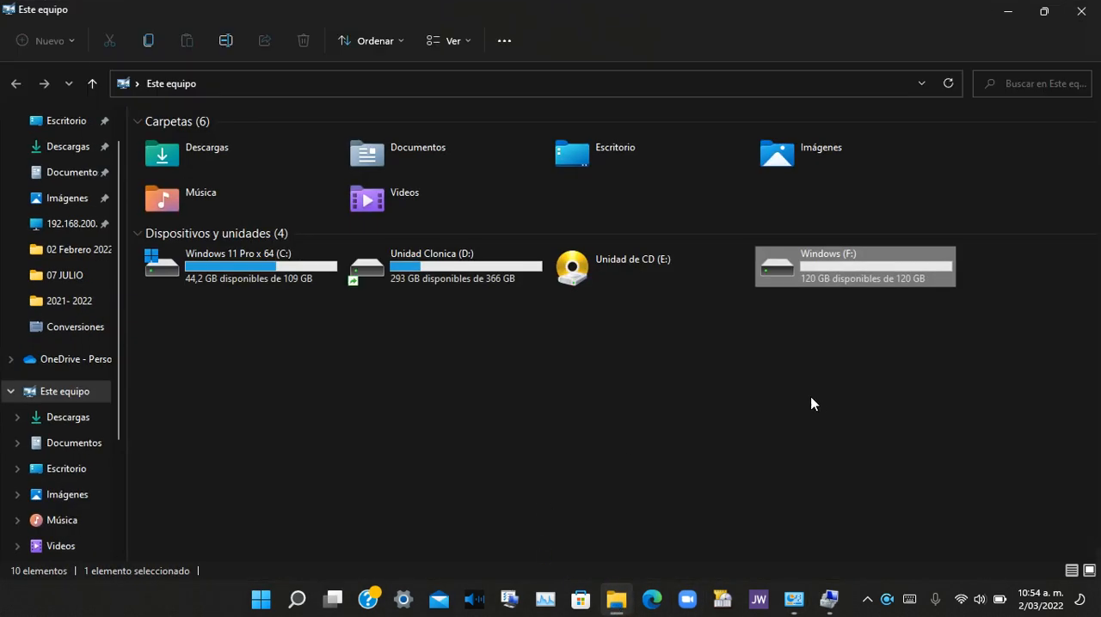
left_click(866, 295)
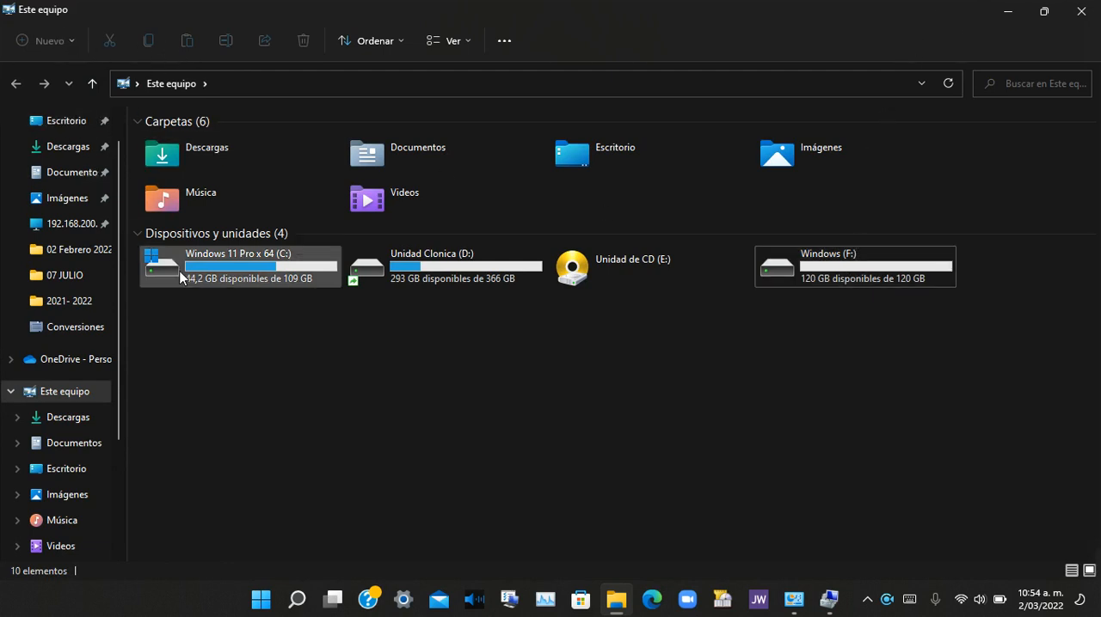
left_click(70, 153)
left_click(81, 397)
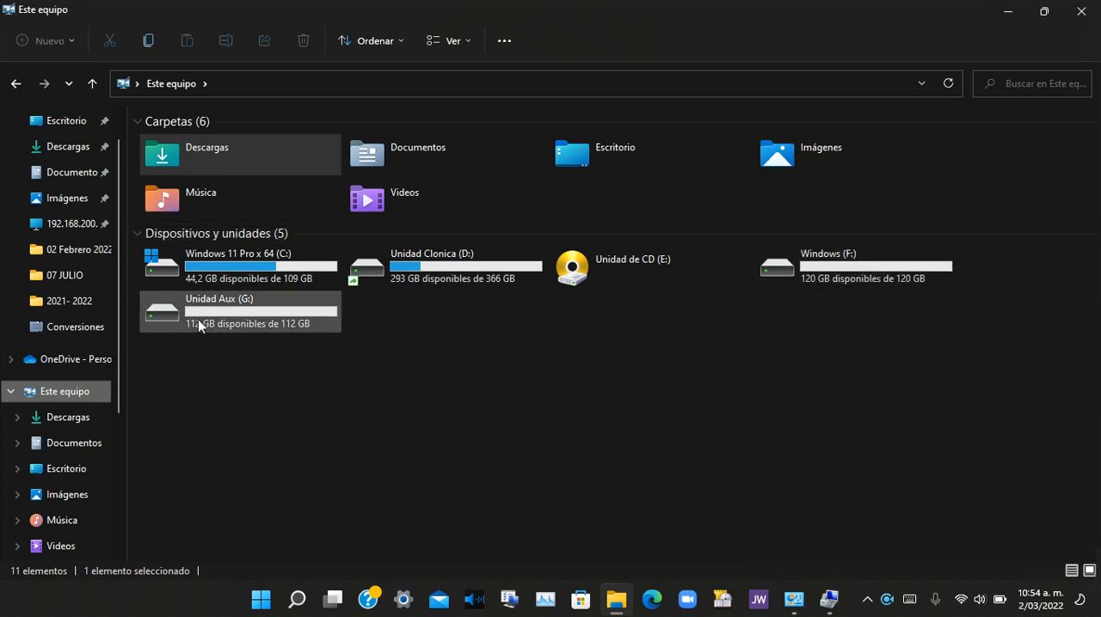
left_click(1009, 11)
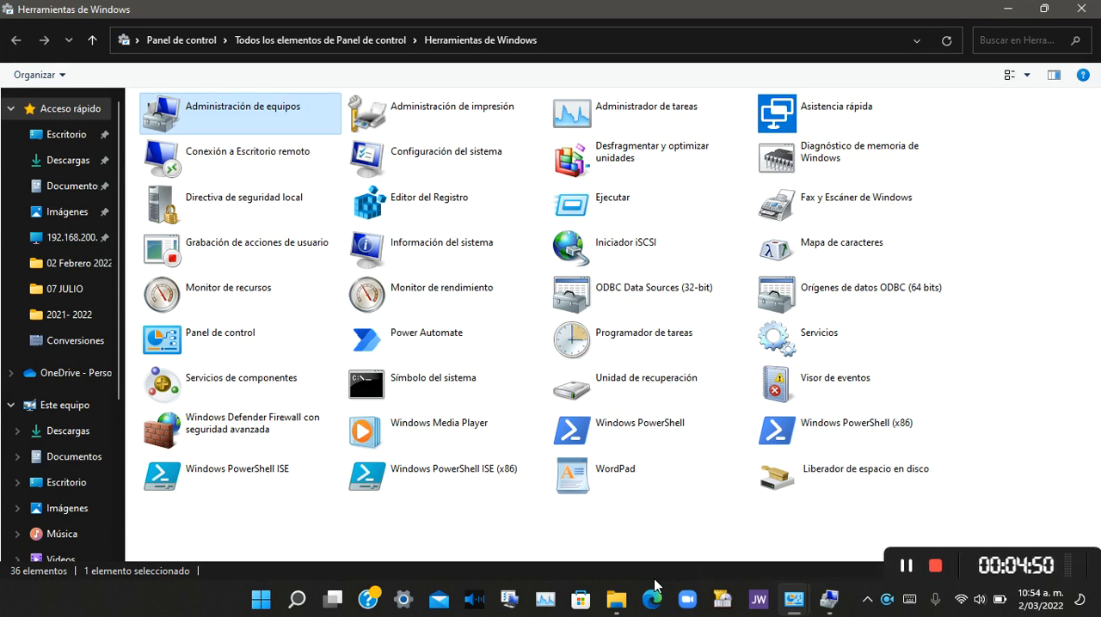
Step: Leave Herramientas de Windows and change the Panel de control view to Categoría
left_click(1081, 8)
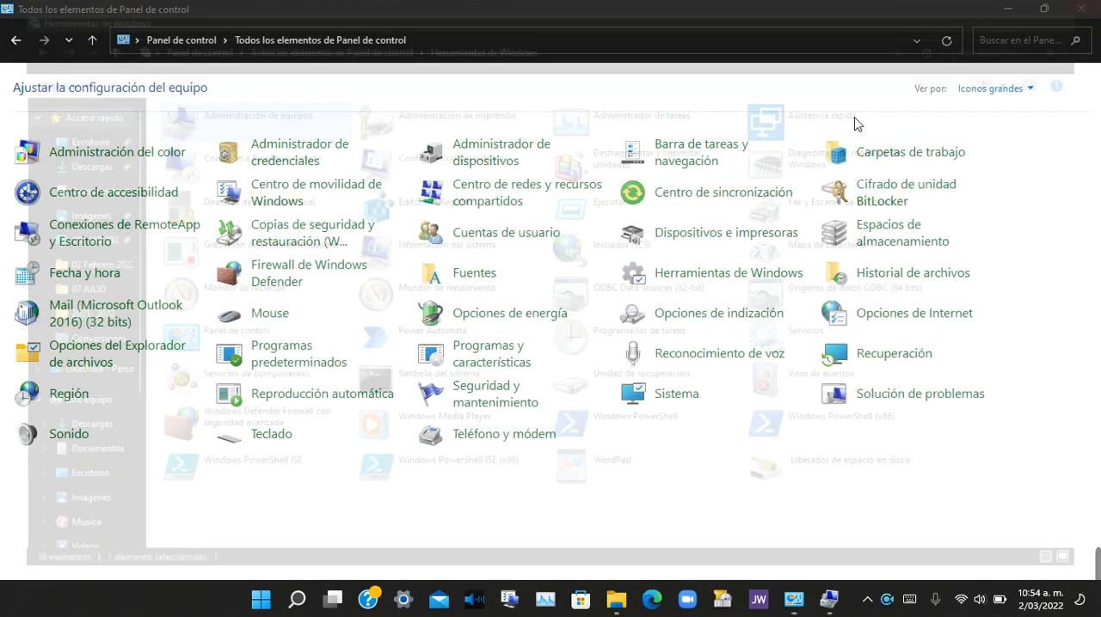
left_click(994, 90)
left_click(993, 111)
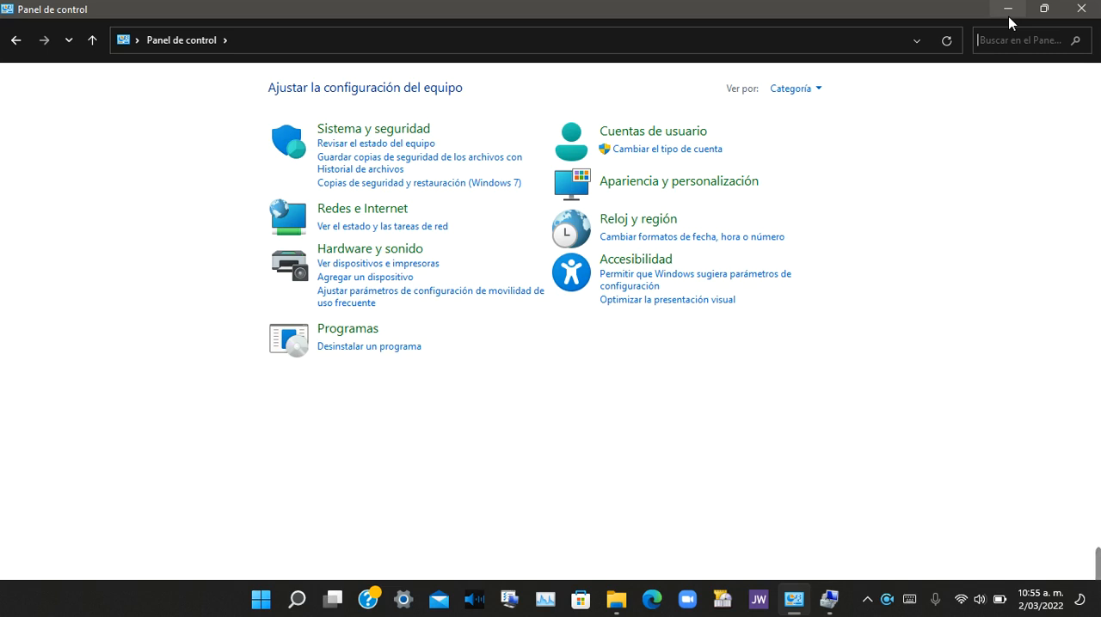
Step: Set the Panel de control view to Iconos grandes and open Herramientas de Windows
left_click(812, 91)
left_click(821, 134)
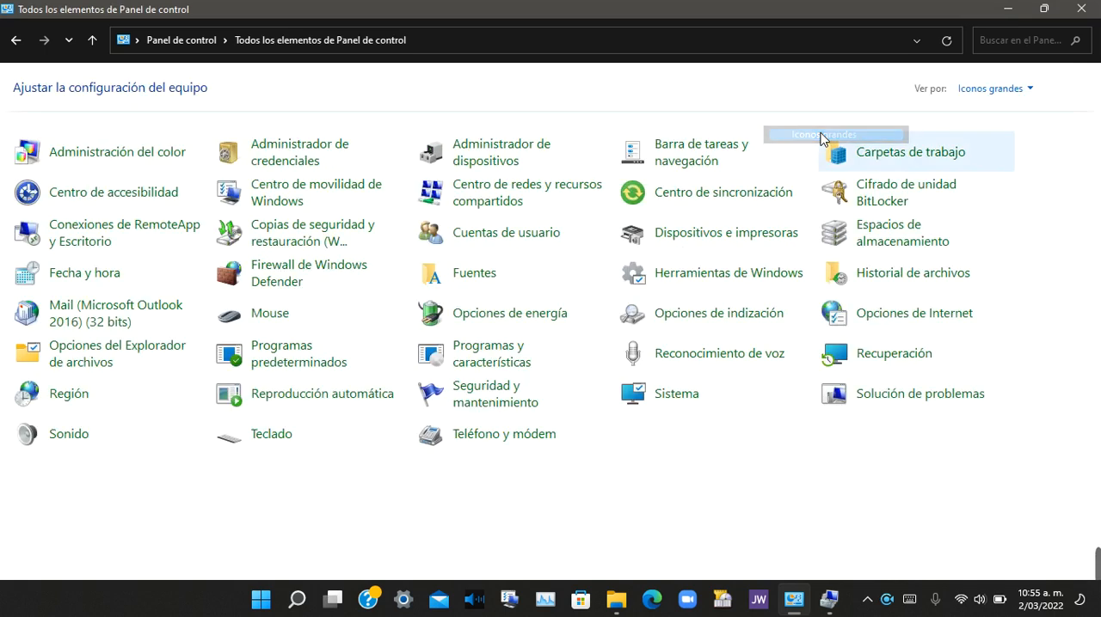
left_click(696, 283)
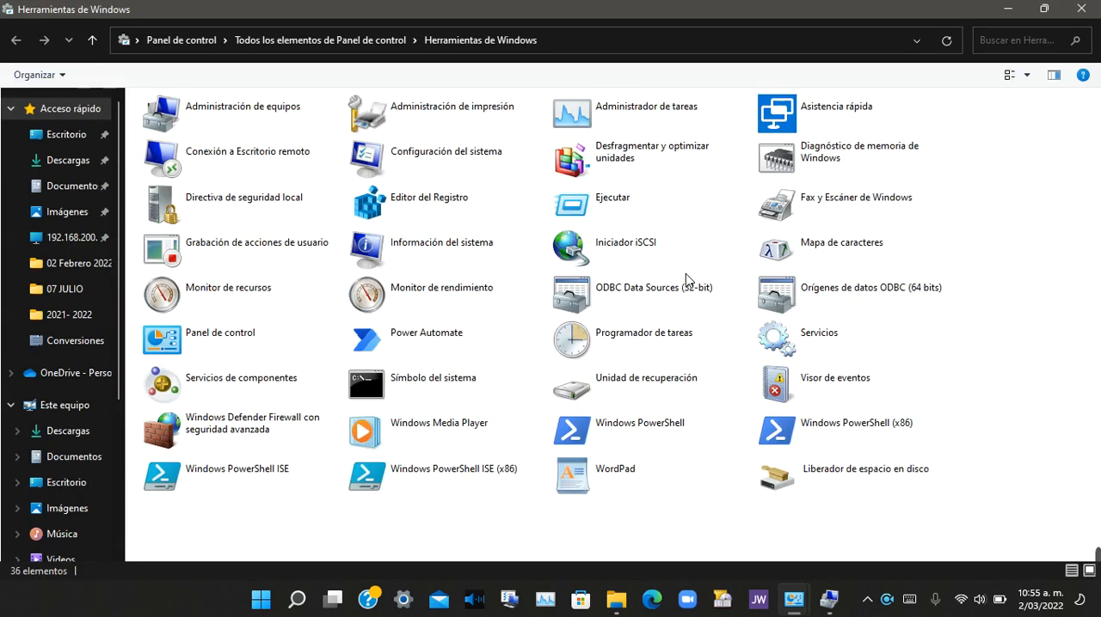